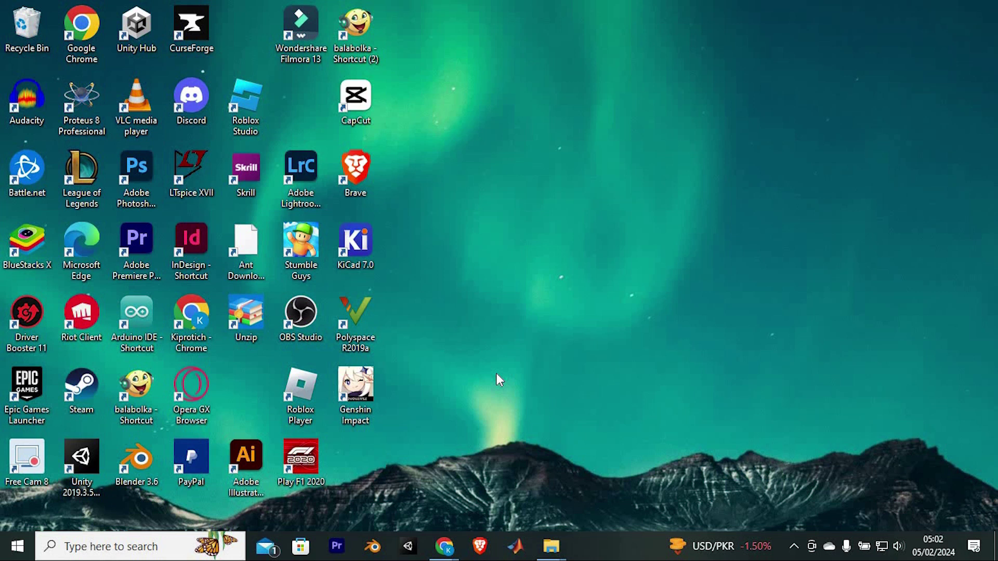
- Launch Chrome and run a Google search for 'oyster card login'
{"action": "double_click", "coordinate": [191, 315]}
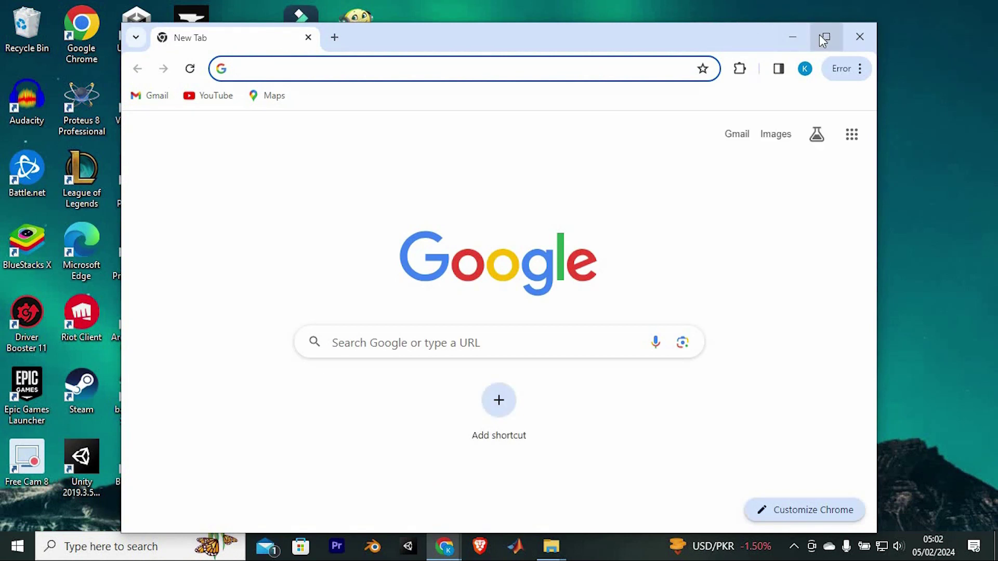
{"action": "left_click", "coordinate": [824, 36]}
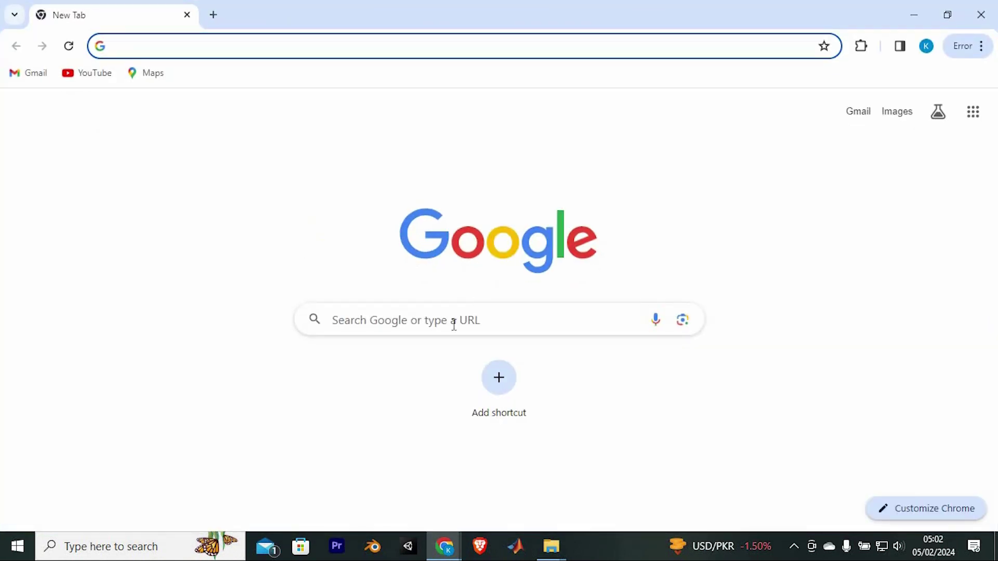
{"action": "left_click", "coordinate": [441, 312]}
{"action": "type", "text": "oy"}
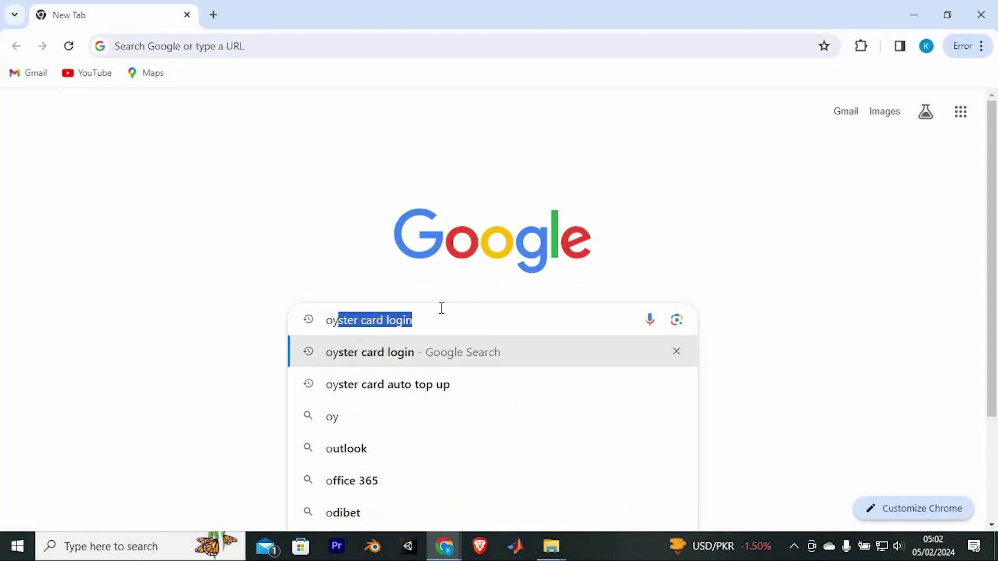
{"action": "key", "text": "BackSpace"}
{"action": "type", "text": "y"}
{"action": "key", "text": "Return"}
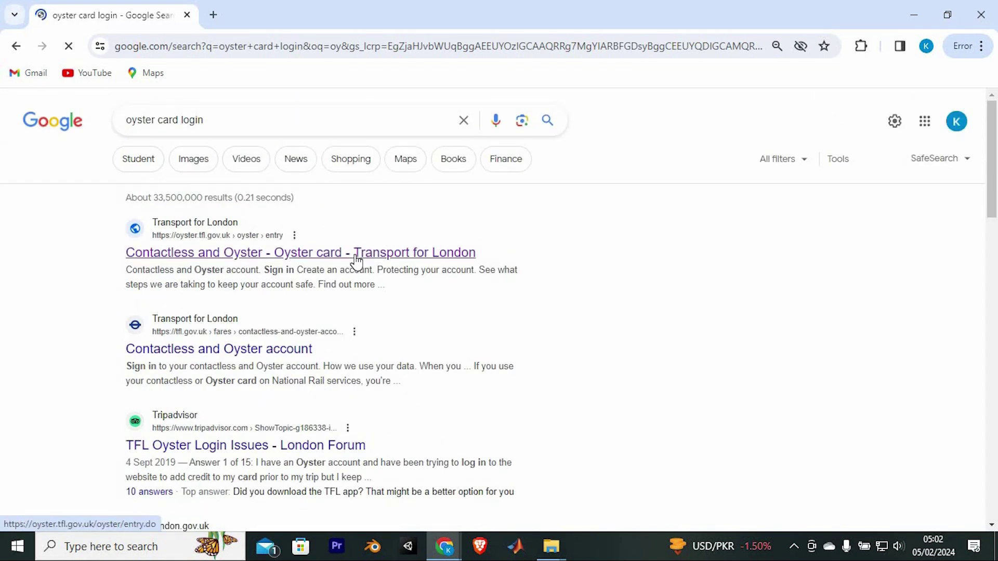
{"action": "scroll", "coordinate": [653, 423], "scroll_direction": "down", "scroll_amount": 1}
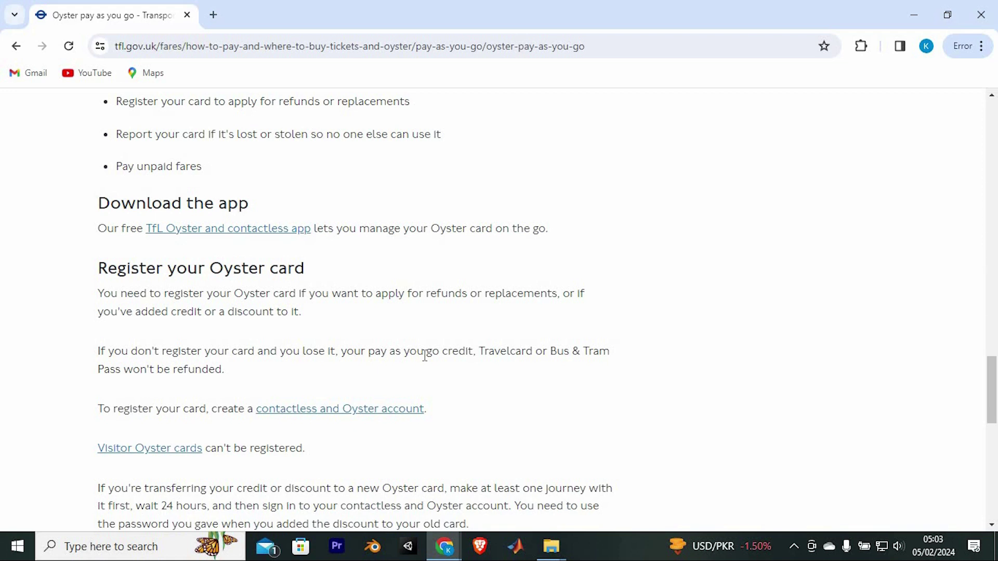
{"action": "scroll", "coordinate": [425, 356], "scroll_direction": "down", "scroll_amount": 1}
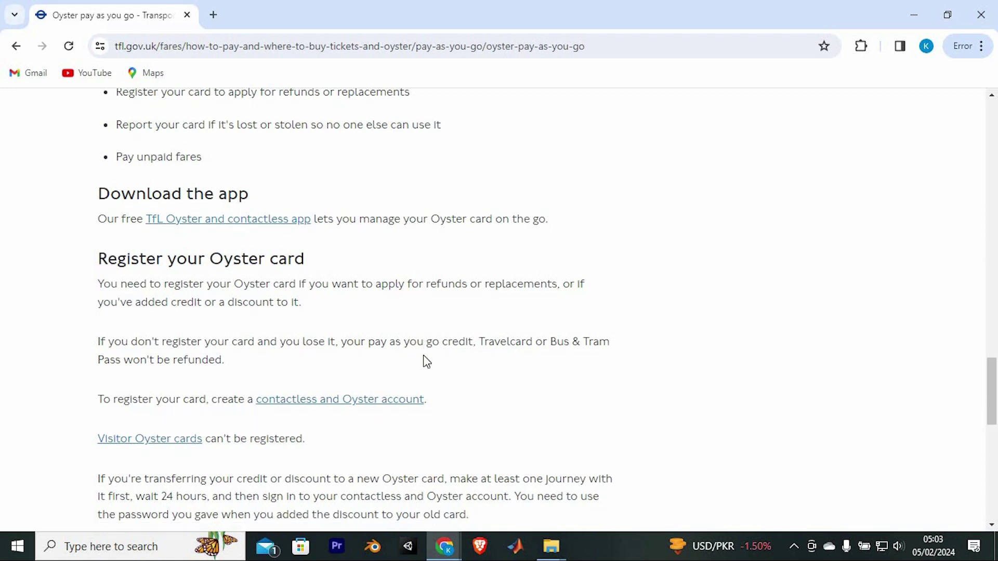
{"action": "scroll", "coordinate": [425, 361], "scroll_direction": "down", "scroll_amount": 1}
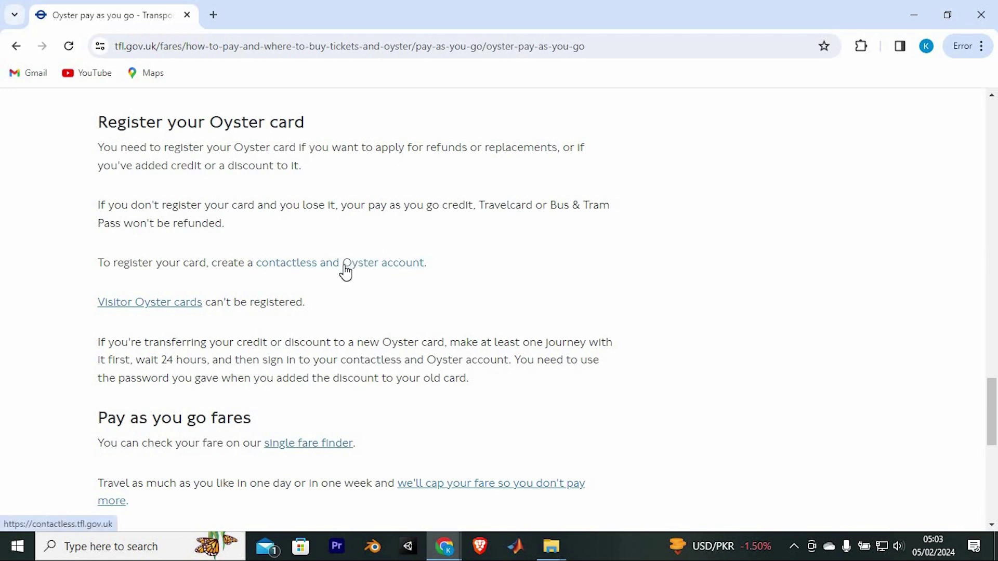
- Follow the TfL contactless and Oyster account link, then return to the pay as you go page
{"action": "left_click", "coordinate": [345, 273]}
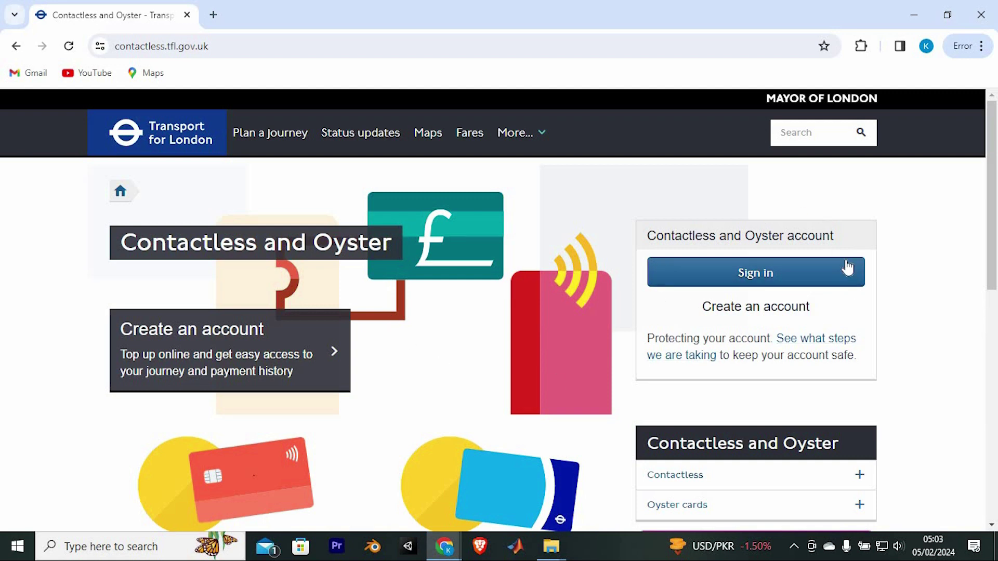
{"action": "key", "text": "alt+Left"}
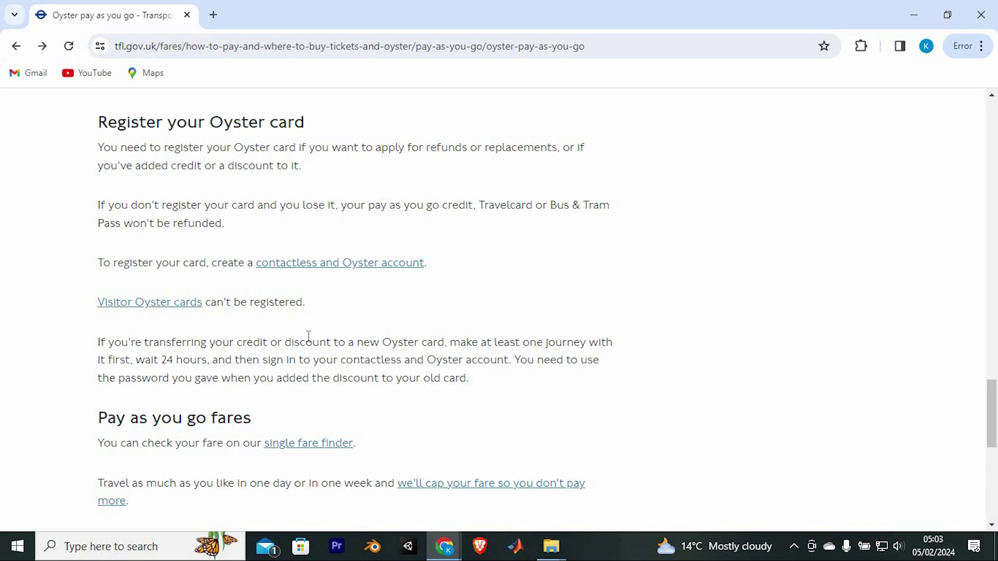
{"action": "scroll", "coordinate": [309, 342], "scroll_direction": "down", "scroll_amount": 1}
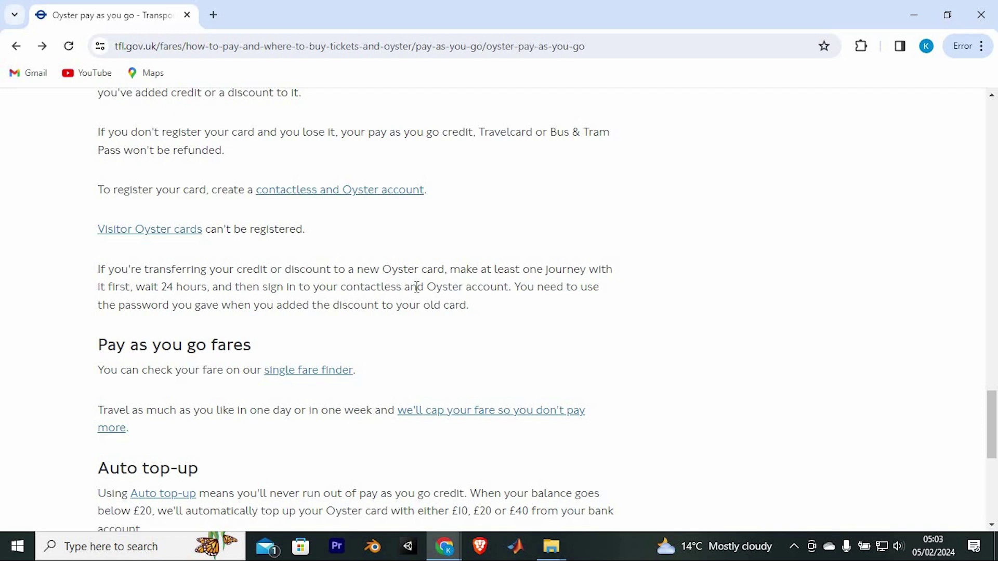
{"action": "scroll", "coordinate": [417, 286], "scroll_direction": "down", "scroll_amount": 1}
{"action": "scroll", "coordinate": [417, 286], "scroll_direction": "up", "scroll_amount": 1}
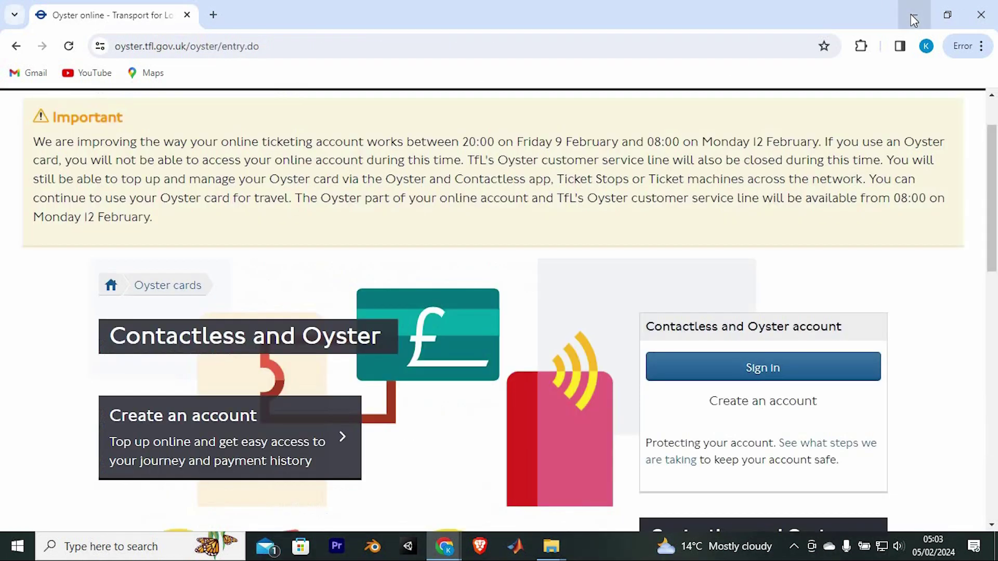
- Minimise the Chrome window to reveal the desktop
{"action": "left_click", "coordinate": [913, 14]}
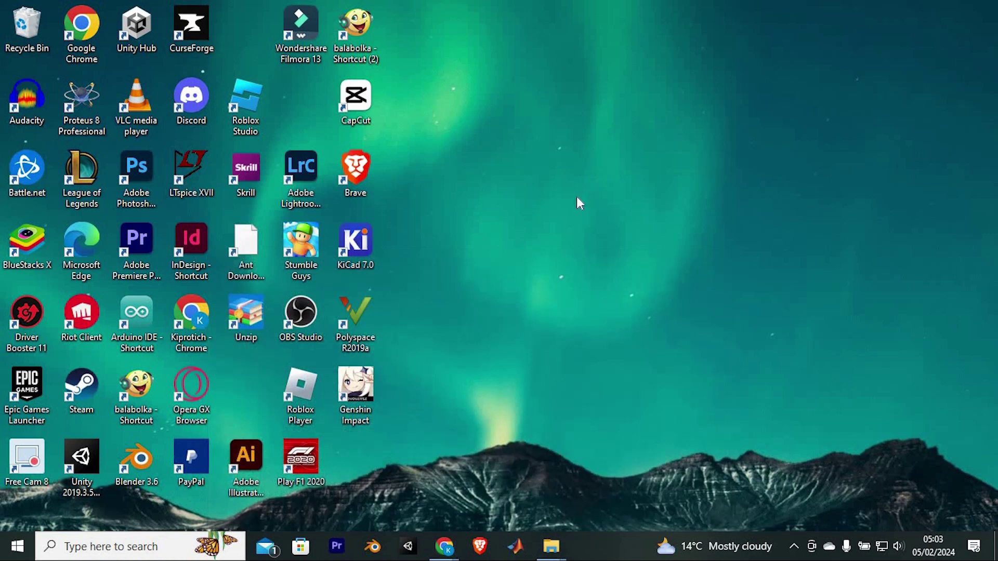